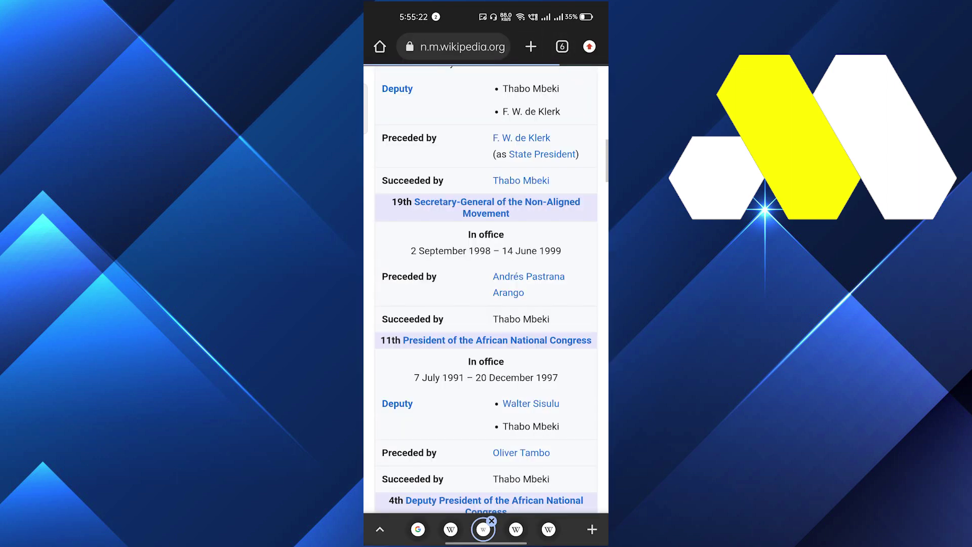
# - Add a new Google start-page tab and show the overview of all open tabs
pyautogui.click(531, 47)
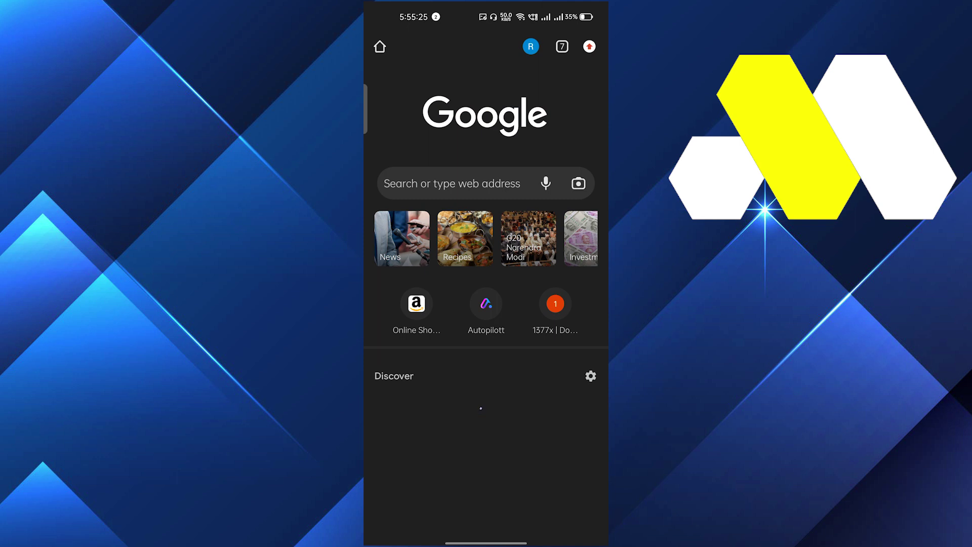
pyautogui.click(564, 48)
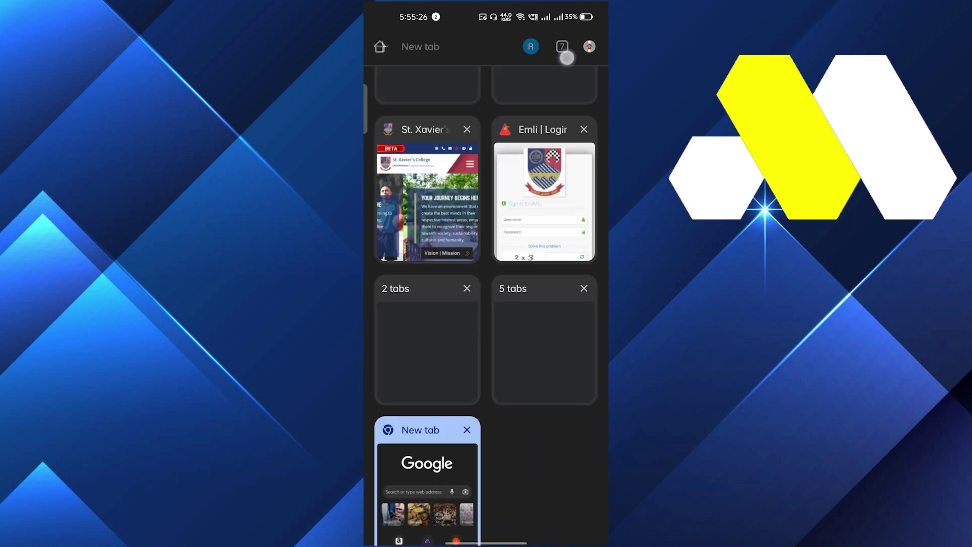
pyautogui.scroll(3, 471, 228)
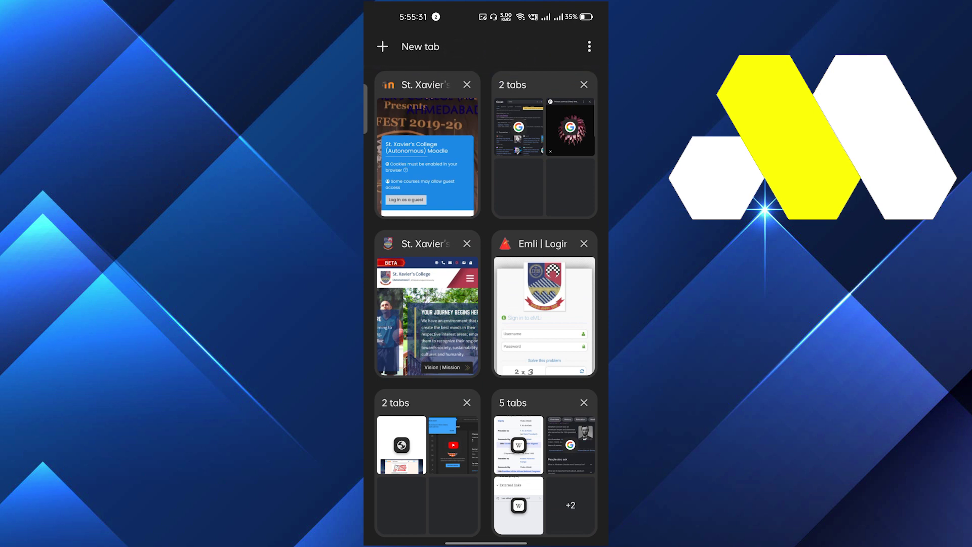
pyautogui.click(588, 46)
pyautogui.press('Escape')
pyautogui.click(588, 46)
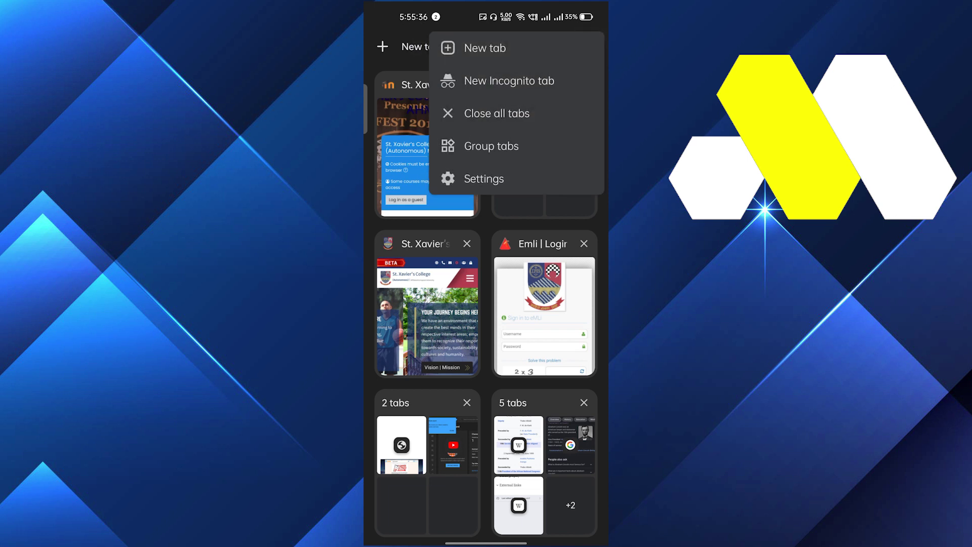
# - Choose New Incognito tab from the tab switcher's three-dot menu
pyautogui.moveTo(475, 82); pyautogui.dragTo(502, 85)
pyautogui.moveTo(502, 85); pyautogui.dragTo(516, 87)
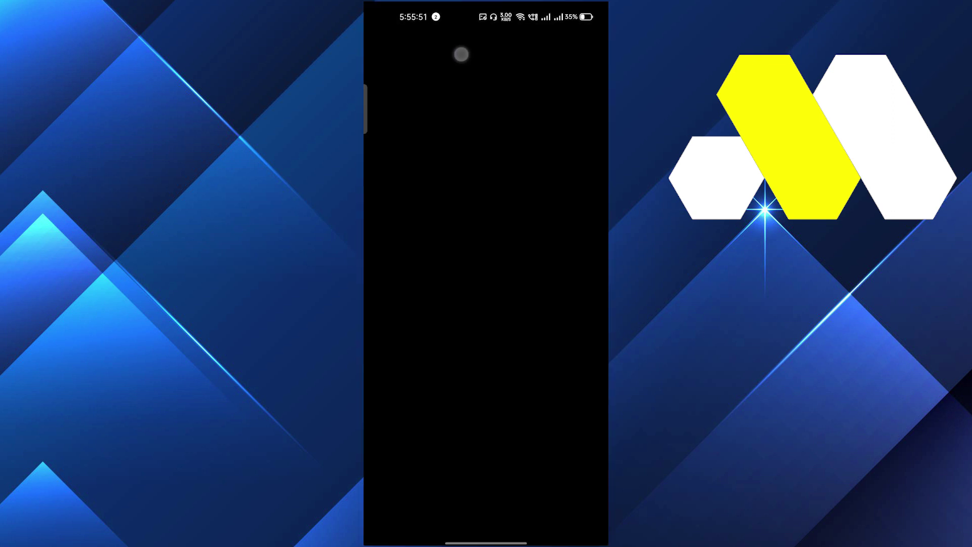
pyautogui.write('dfd')
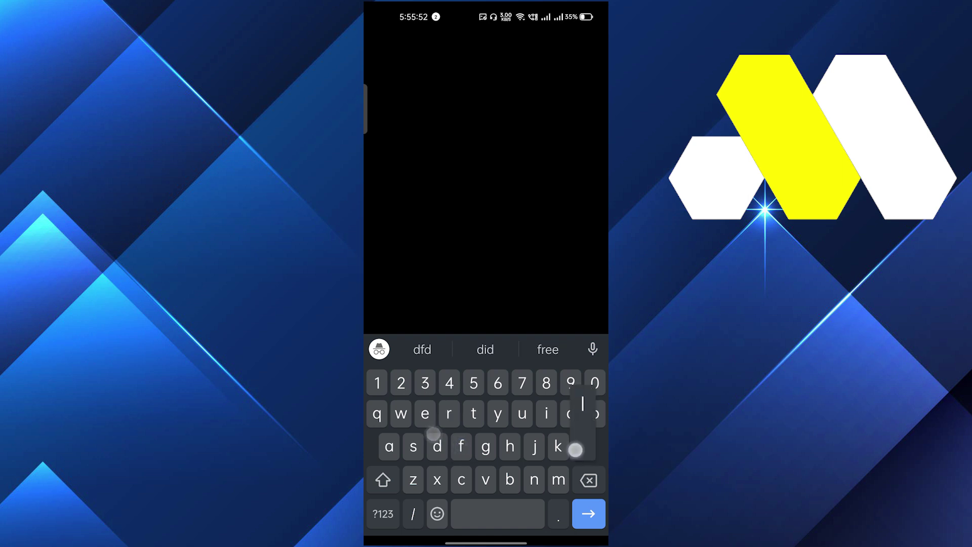
pyautogui.write('l')
# - Submit the incognito search for 'dfdl', go to the home screen, and reopen Chrome
pyautogui.press('Return')
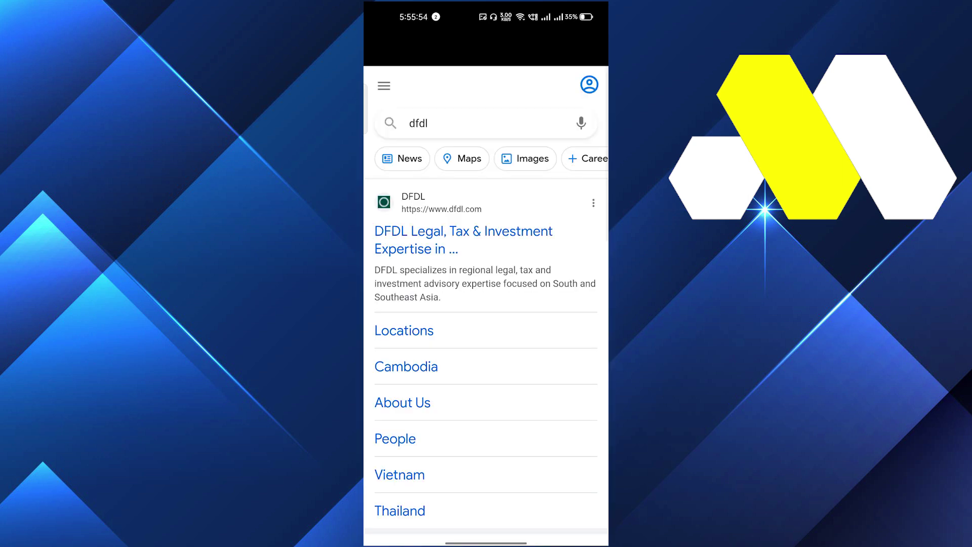
pyautogui.moveTo(486, 543); pyautogui.dragTo(514, 427)
pyautogui.click(570, 468)
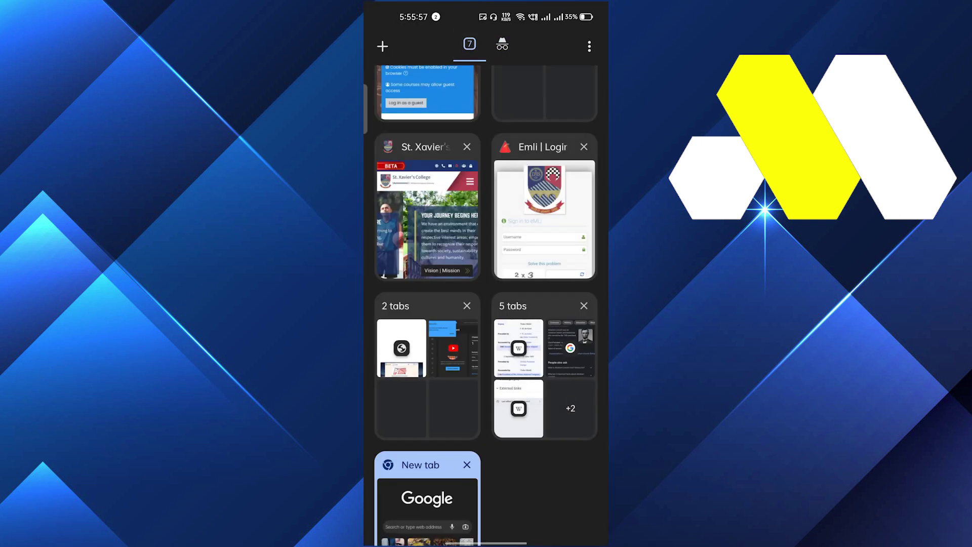
pyautogui.scroll(2, 490, 319)
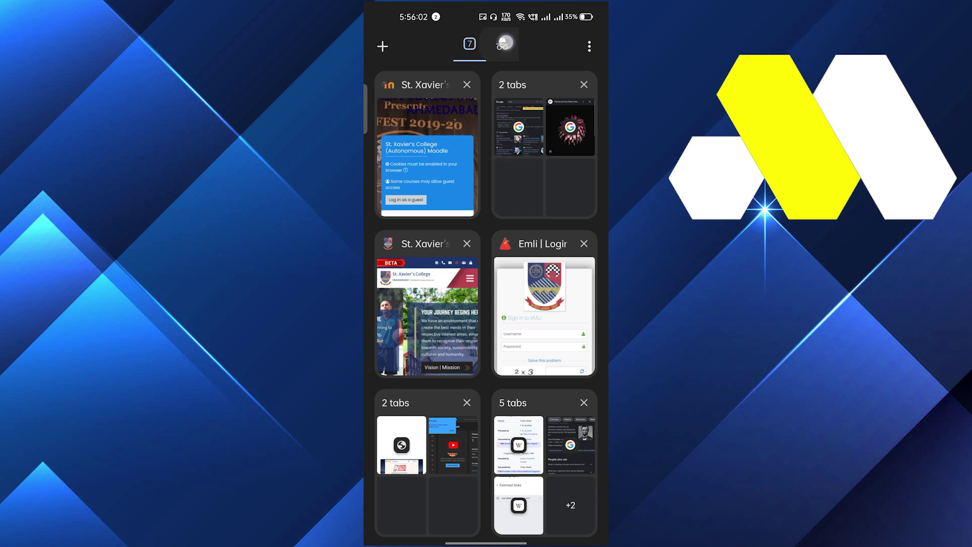
pyautogui.moveTo(498, 44); pyautogui.dragTo(517, 69)
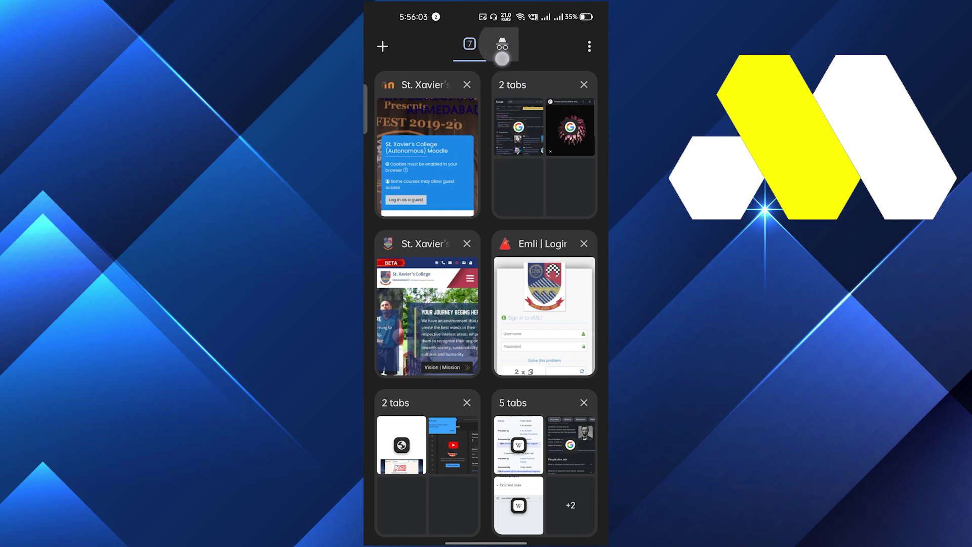
pyautogui.click(503, 51)
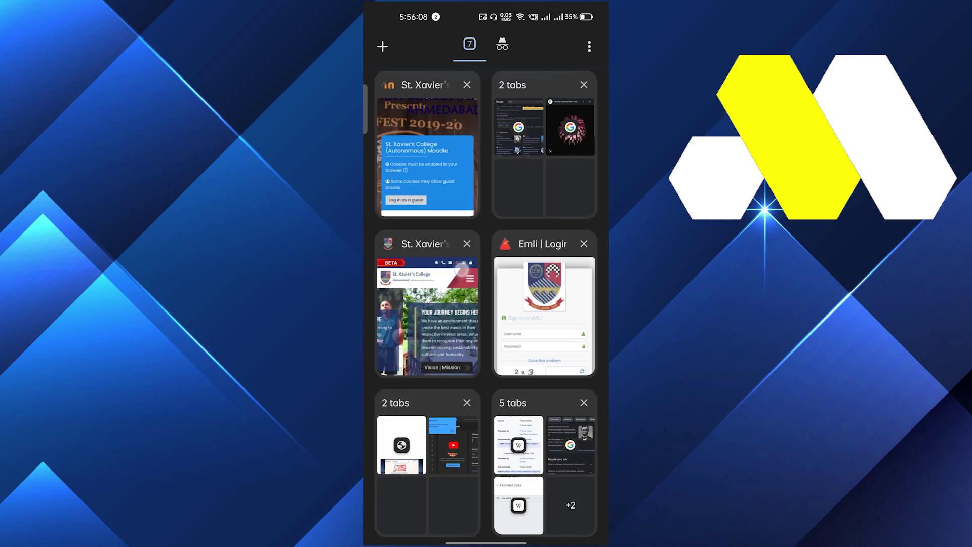
# - Close both St. Xavier's College tabs, the Emli | Login tab and the 2-tab Google group
pyautogui.moveTo(470, 109); pyautogui.dragTo(558, 114)
pyautogui.click(467, 243)
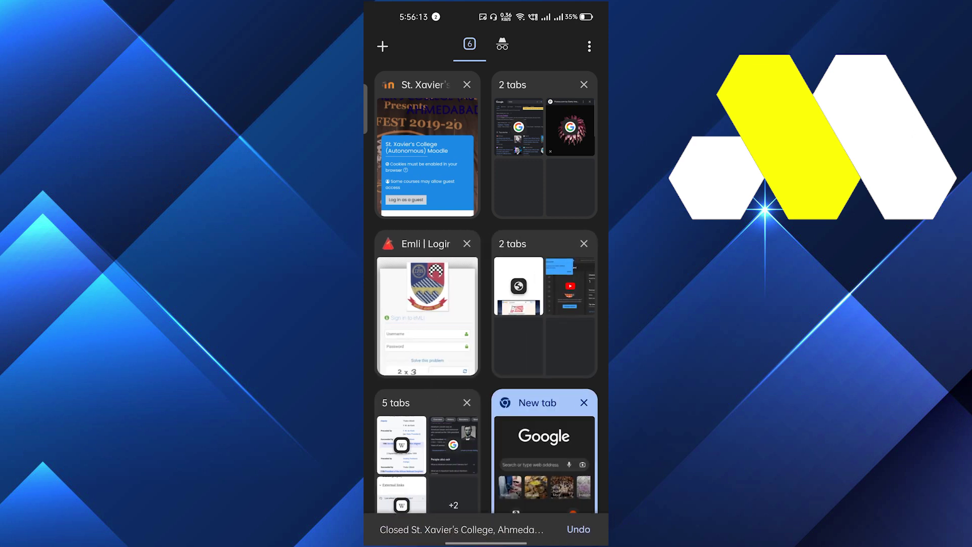
pyautogui.click(466, 243)
pyautogui.click(583, 84)
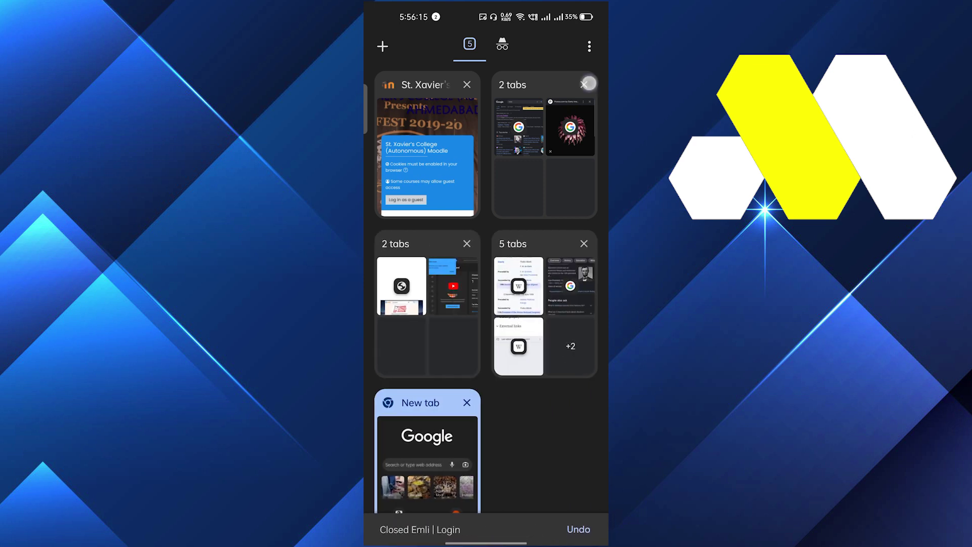
pyautogui.click(466, 85)
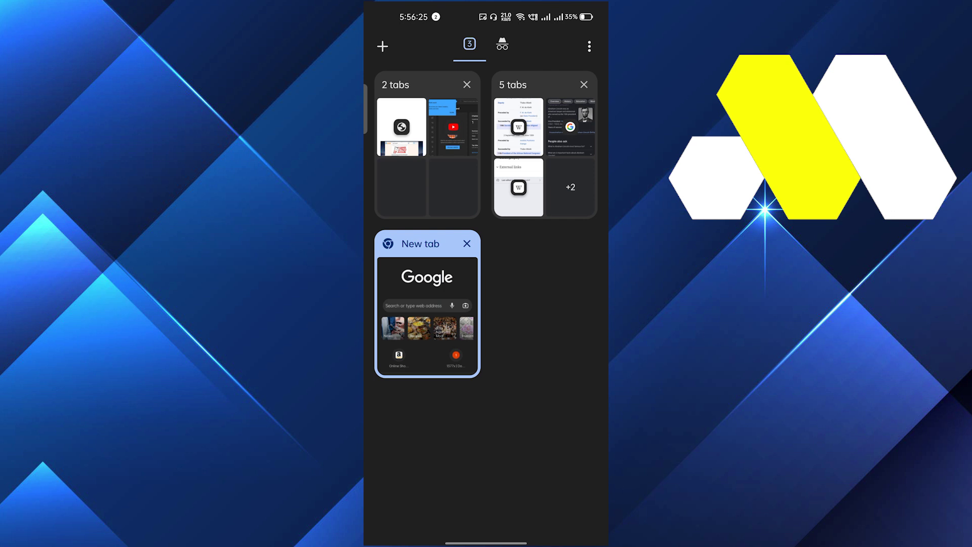
# - Swipe up from the gesture bar to reach the Android home screen
pyautogui.moveTo(491, 536); pyautogui.dragTo(532, 380)
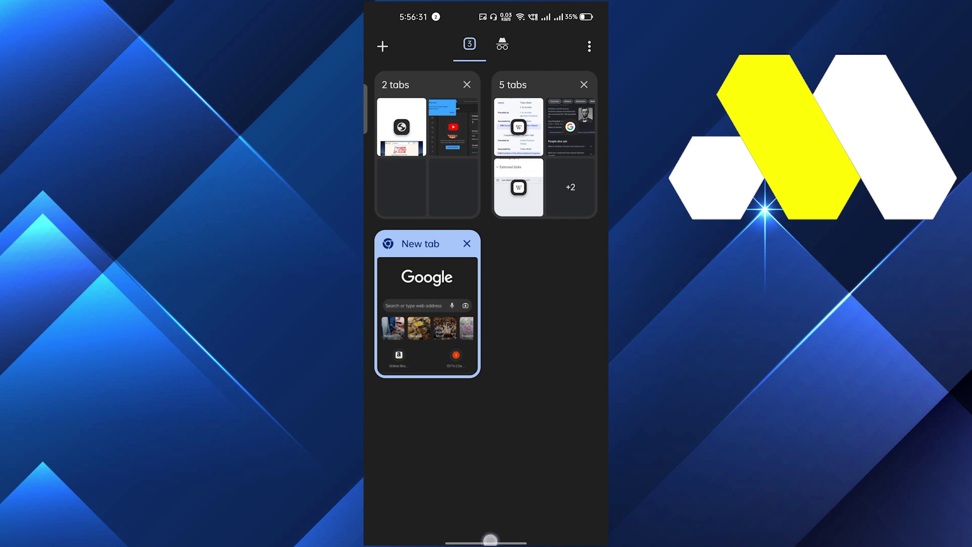